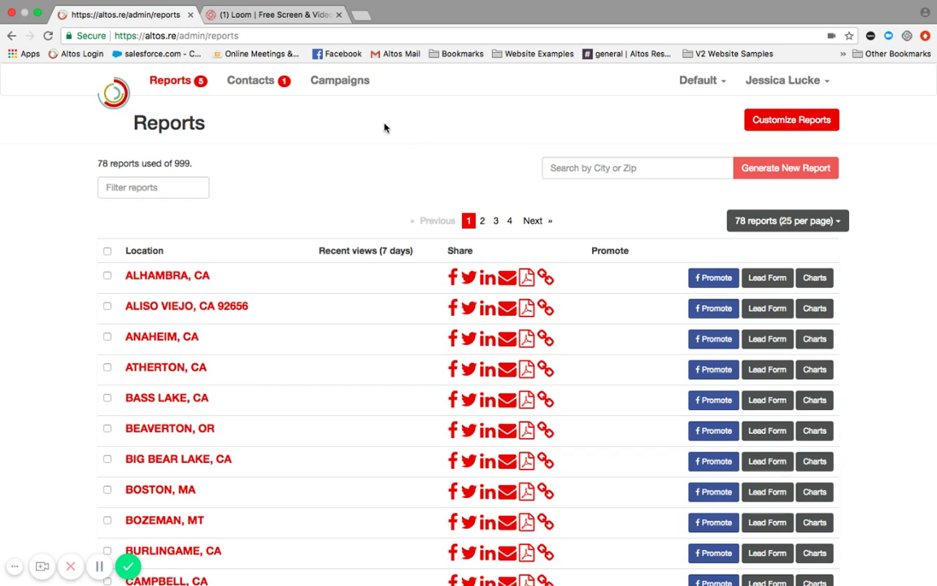
Switch from the Reports list to the Campaigns page
{"action": "left_click", "coordinate": [348, 85]}
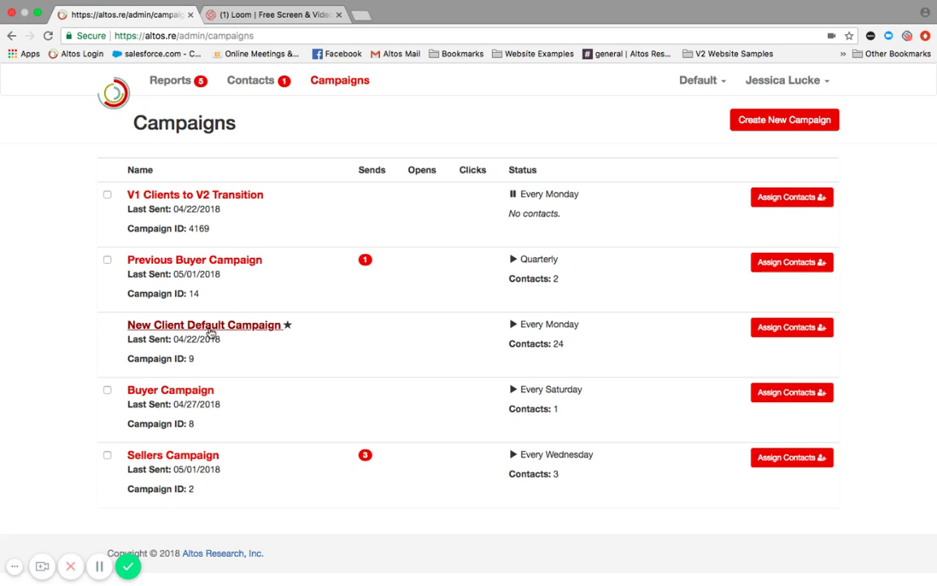
Open New Client Default Campaign for editing
{"action": "left_click", "coordinate": [210, 329]}
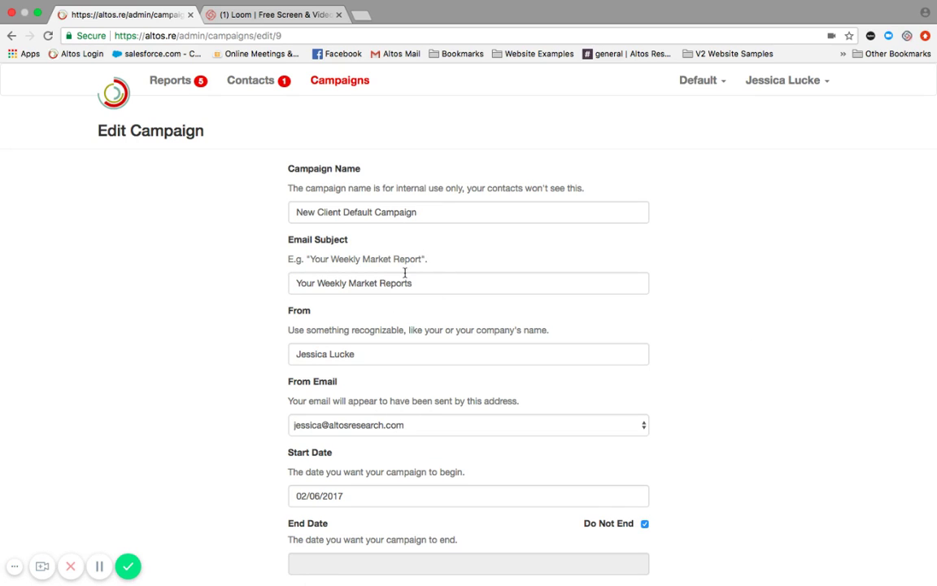
{"action": "scroll", "coordinate": [417, 398], "scroll_direction": "down", "scroll_amount": 2}
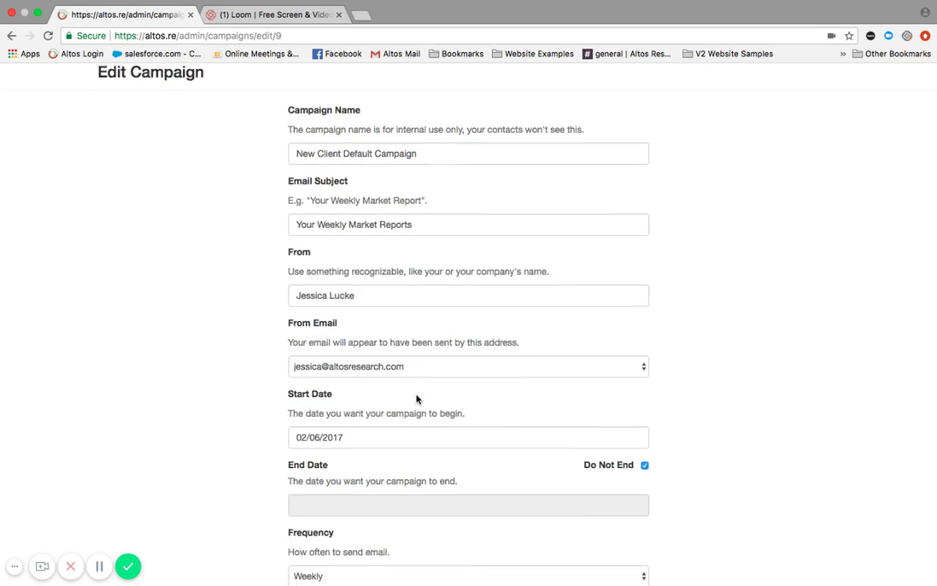
{"action": "scroll", "coordinate": [416, 397], "scroll_direction": "down", "scroll_amount": 1}
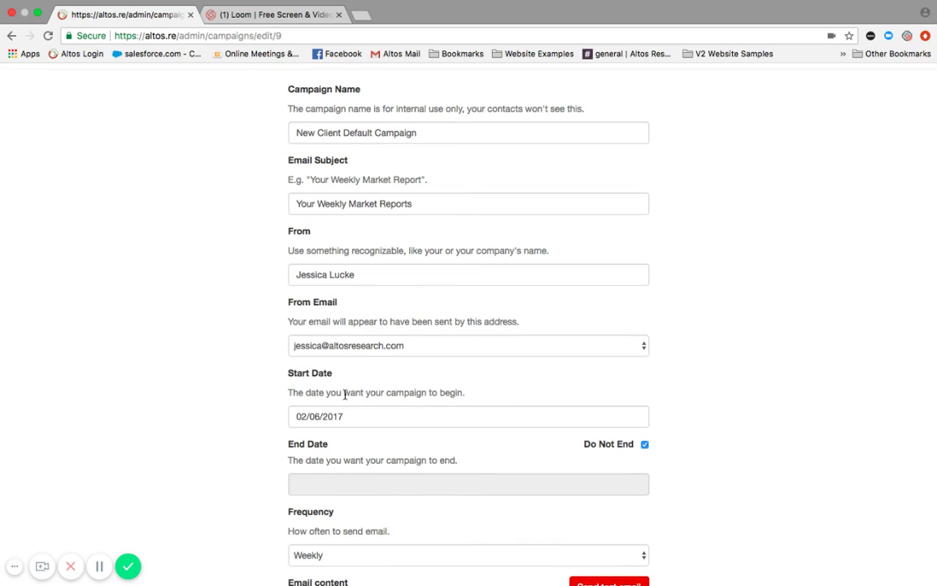
Page the start-date calendar forward to May 2018, then close it leaving 02/06/2017 unchanged
{"action": "left_click", "coordinate": [364, 417]}
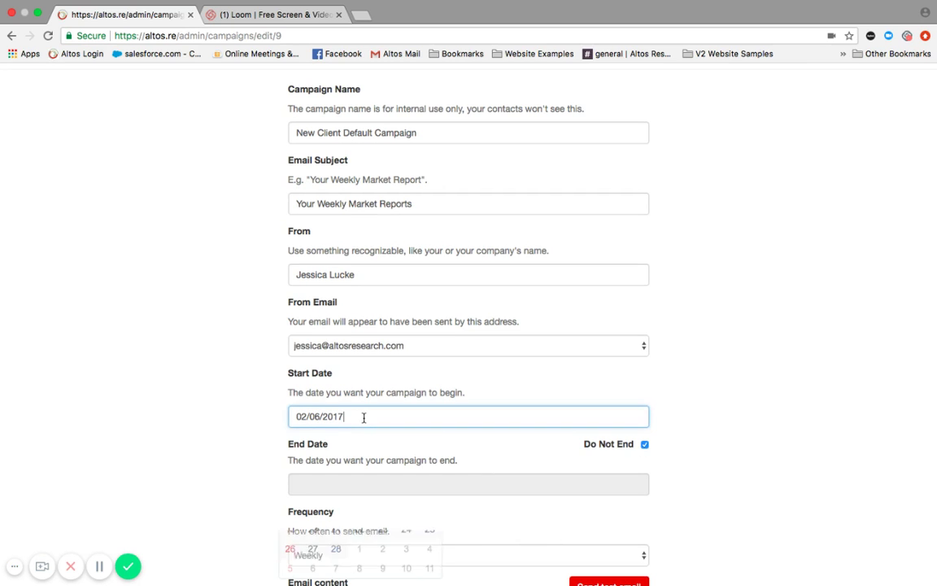
{"action": "scroll", "coordinate": [434, 358], "scroll_direction": "down", "scroll_amount": 4}
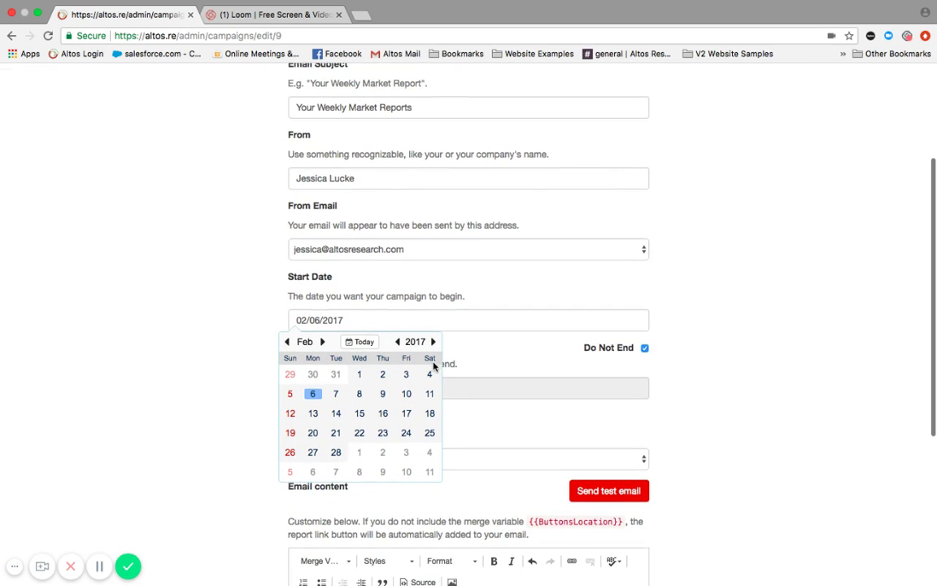
{"action": "left_click", "coordinate": [433, 343]}
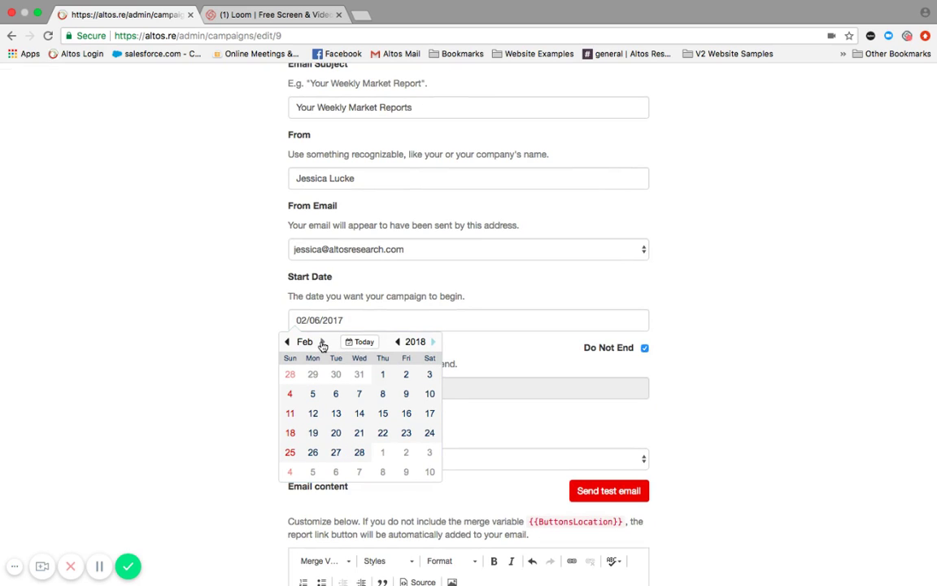
{"action": "left_click", "coordinate": [322, 342]}
{"action": "left_click", "coordinate": [322, 343]}
{"action": "left_click", "coordinate": [322, 342]}
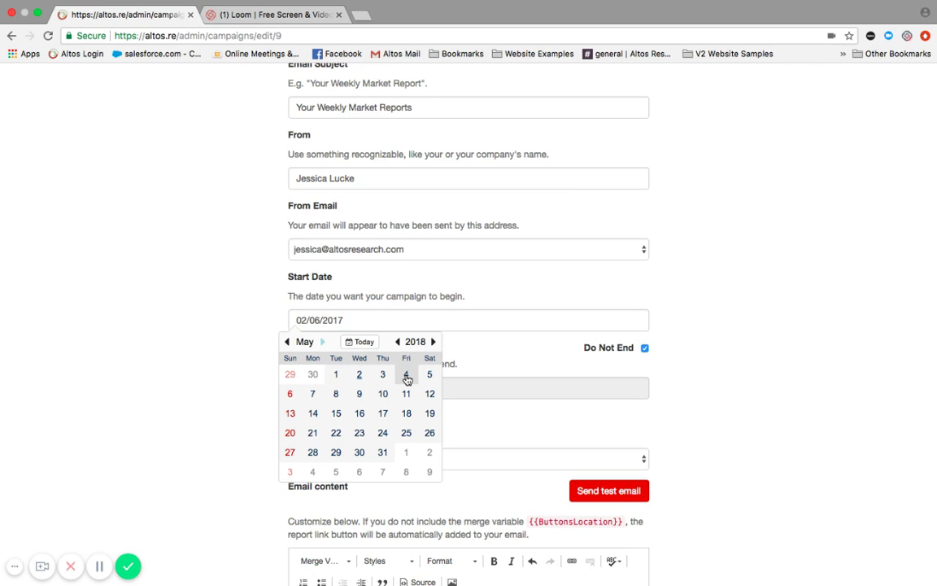
{"action": "left_click", "coordinate": [728, 402]}
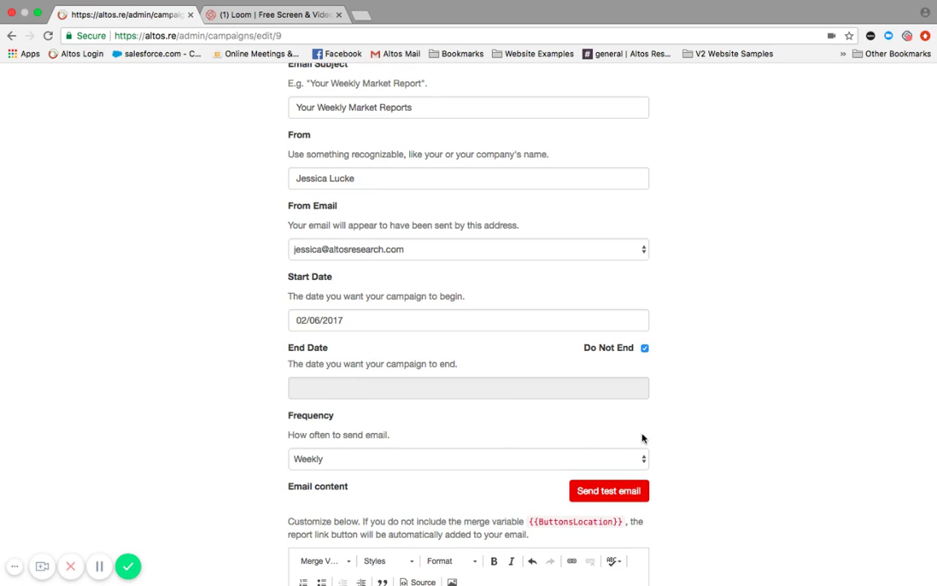
{"action": "left_click", "coordinate": [645, 467]}
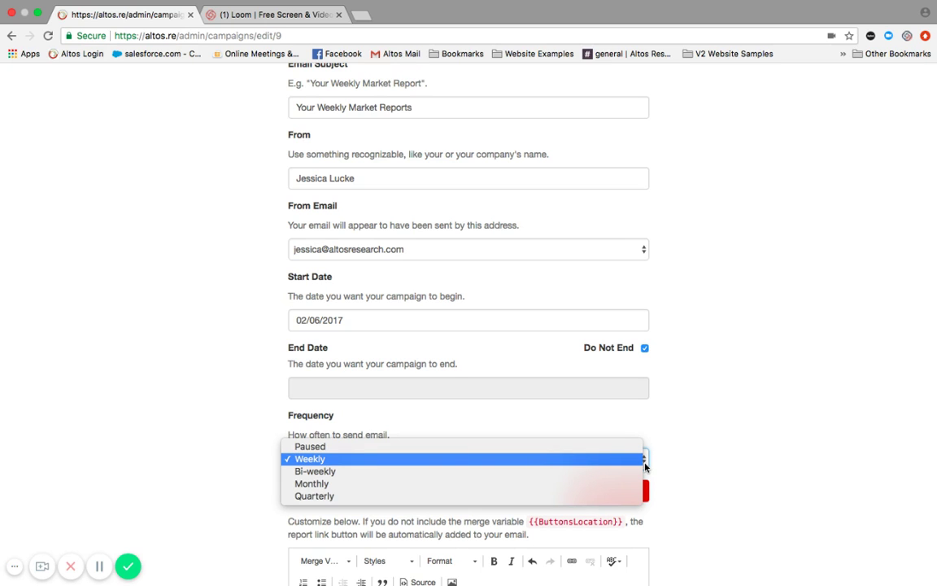
{"action": "left_click", "coordinate": [748, 416]}
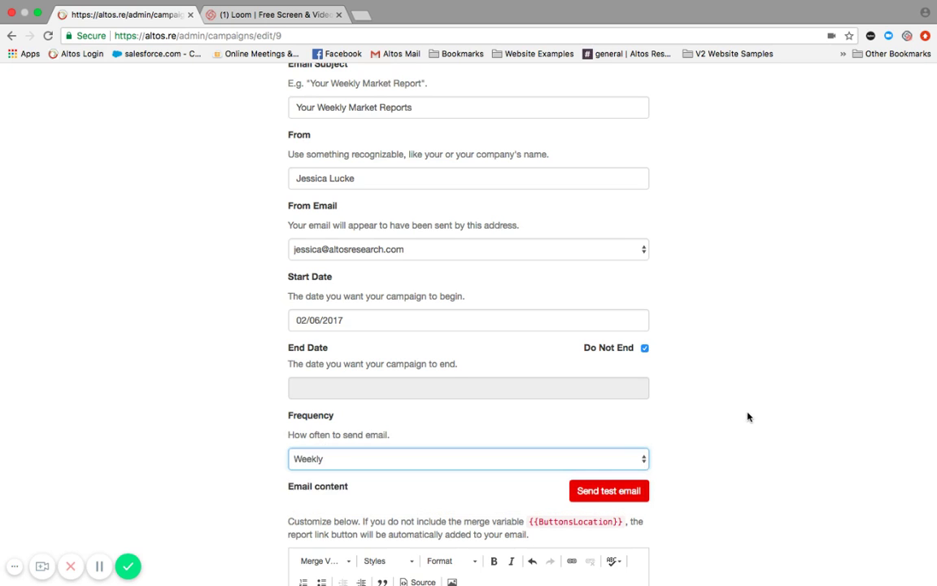
{"action": "scroll", "coordinate": [749, 416], "scroll_direction": "down", "scroll_amount": 3}
{"action": "scroll", "coordinate": [749, 416], "scroll_direction": "down", "scroll_amount": 5}
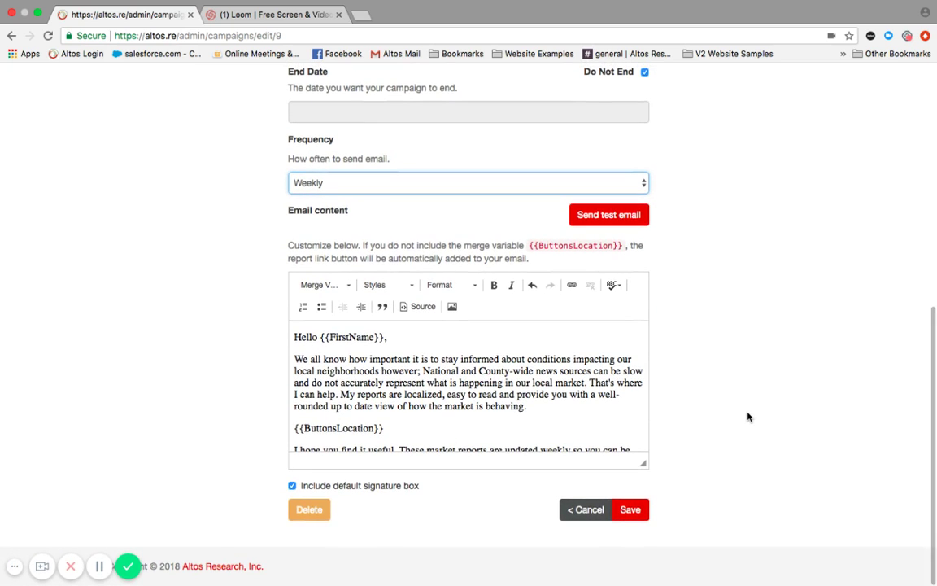
{"action": "scroll", "coordinate": [580, 350], "scroll_direction": "down", "scroll_amount": 3}
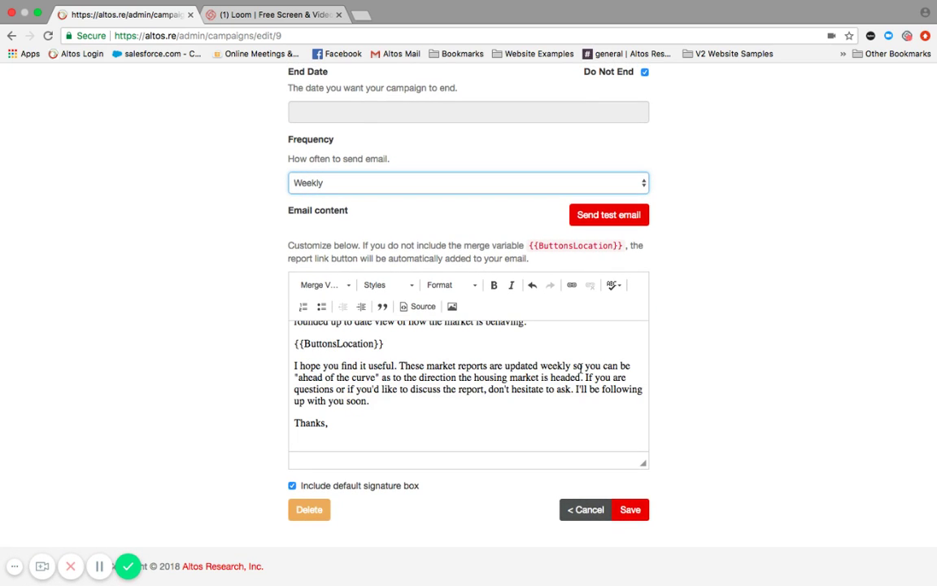
{"action": "scroll", "coordinate": [580, 366], "scroll_direction": "up", "scroll_amount": 5}
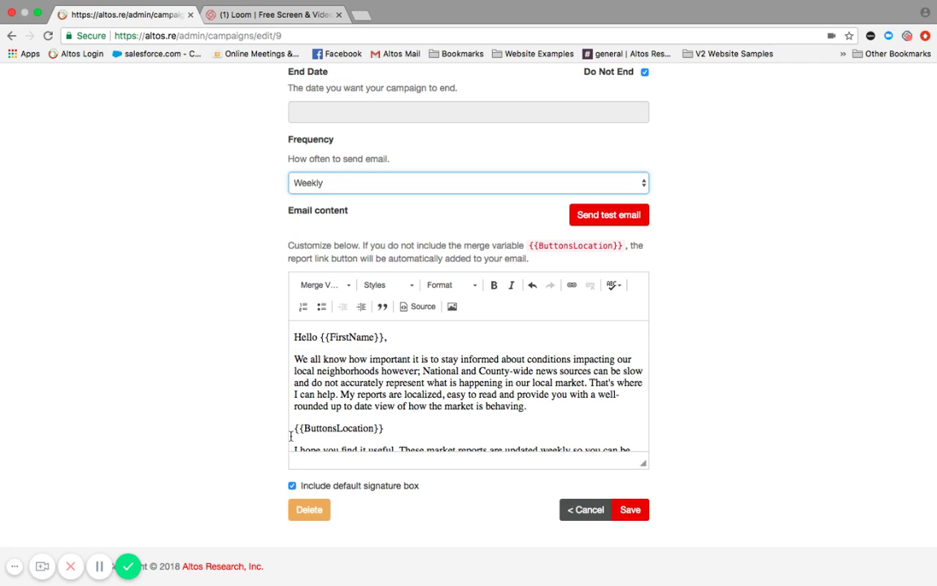
{"action": "left_click_drag", "start_coordinate": [294, 428], "coordinate": [403, 429]}
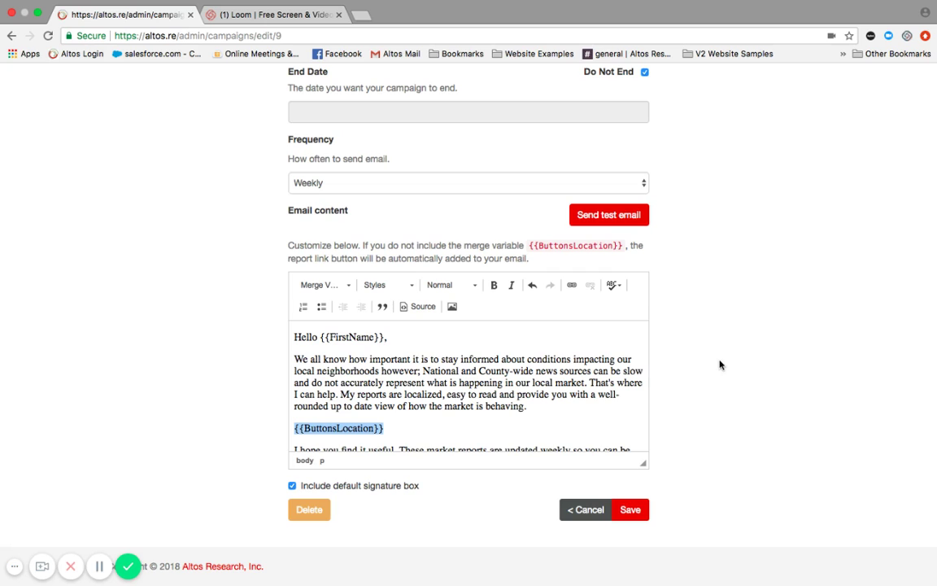
{"action": "scroll", "coordinate": [661, 364], "scroll_direction": "down", "scroll_amount": 1}
Save the campaign and preview the New Client Default Campaign's 'Your Weekly Market Reports' email
{"action": "left_click", "coordinate": [632, 510]}
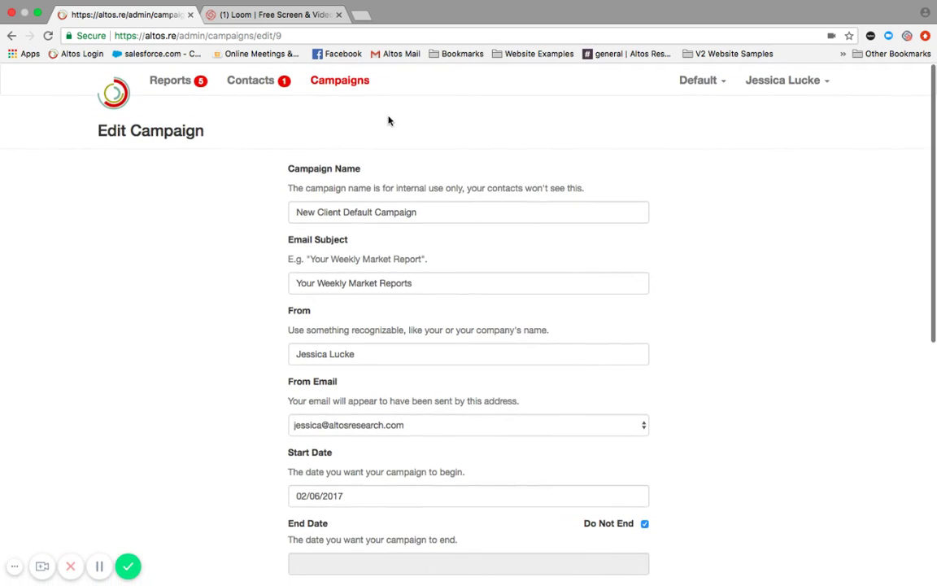
{"action": "left_click", "coordinate": [350, 79]}
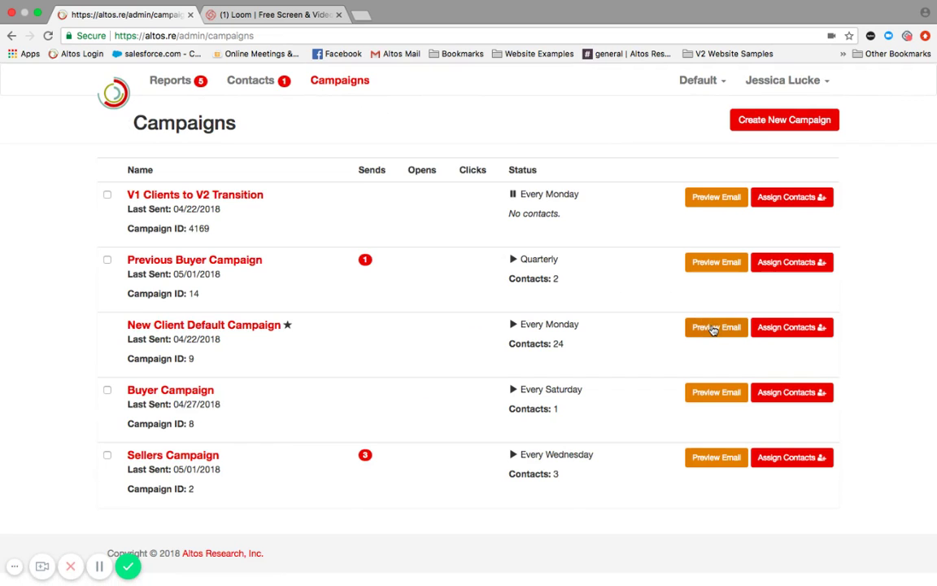
{"action": "left_click", "coordinate": [713, 329]}
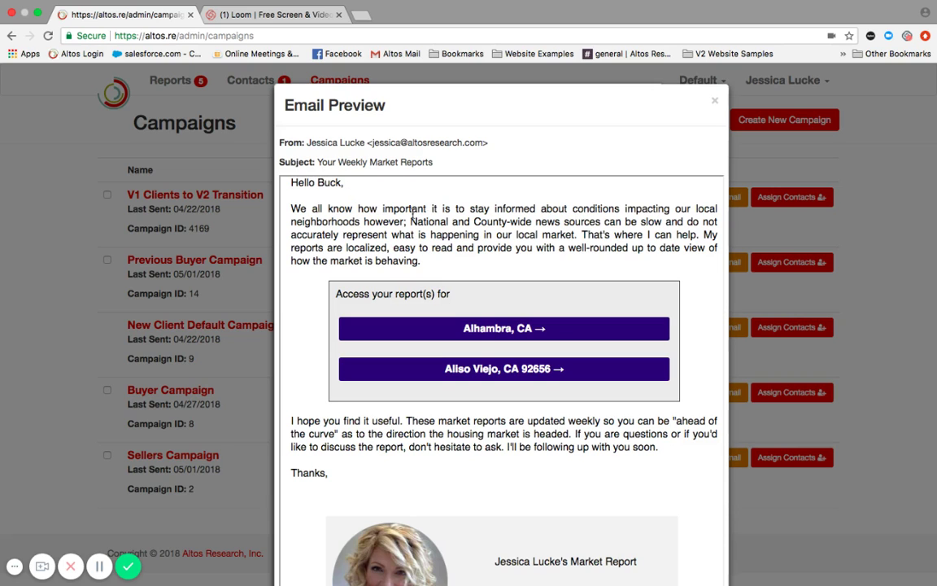
{"action": "scroll", "coordinate": [429, 305], "scroll_direction": "down", "scroll_amount": 3}
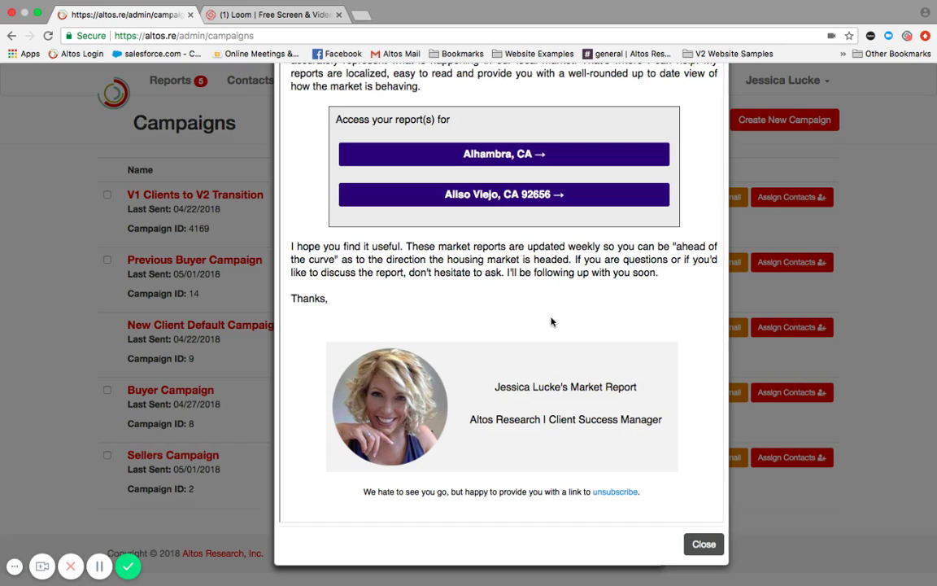
{"action": "left_click", "coordinate": [700, 553]}
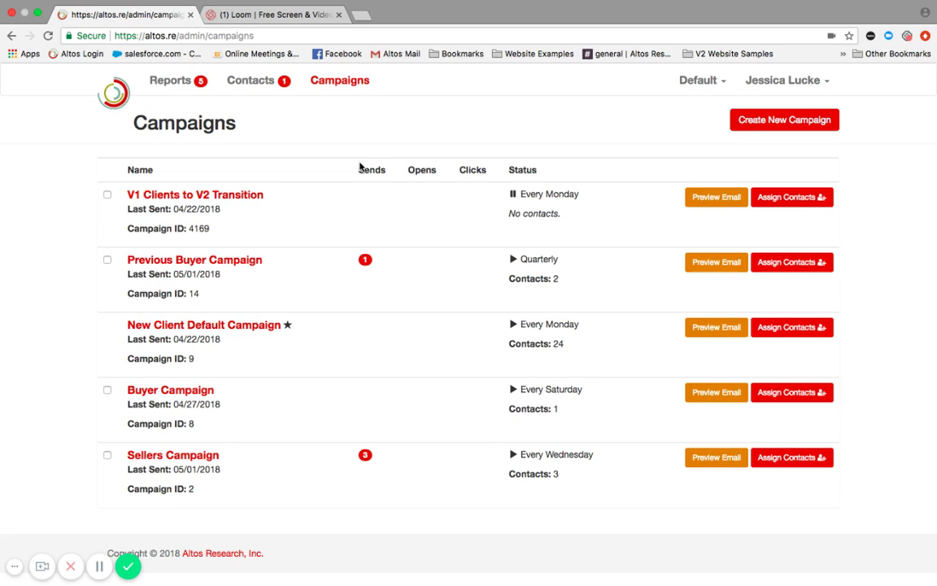
{"action": "mouse_move", "coordinate": [360, 167]}
{"action": "mouse_move", "coordinate": [429, 165]}
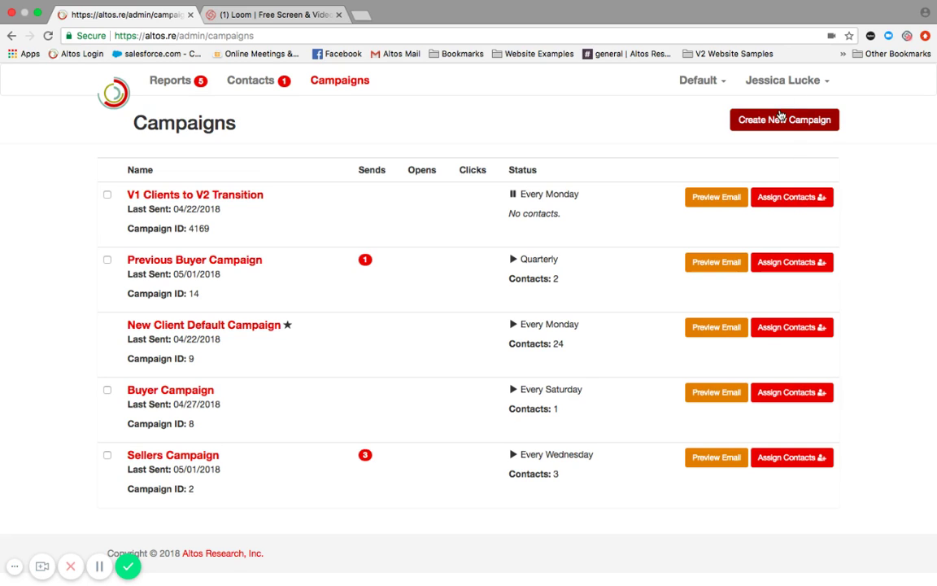
Start a new campaign named 'Zillow Leads' with email subject 'How's the Market?'
{"action": "left_click", "coordinate": [777, 120]}
{"action": "left_click", "coordinate": [402, 204]}
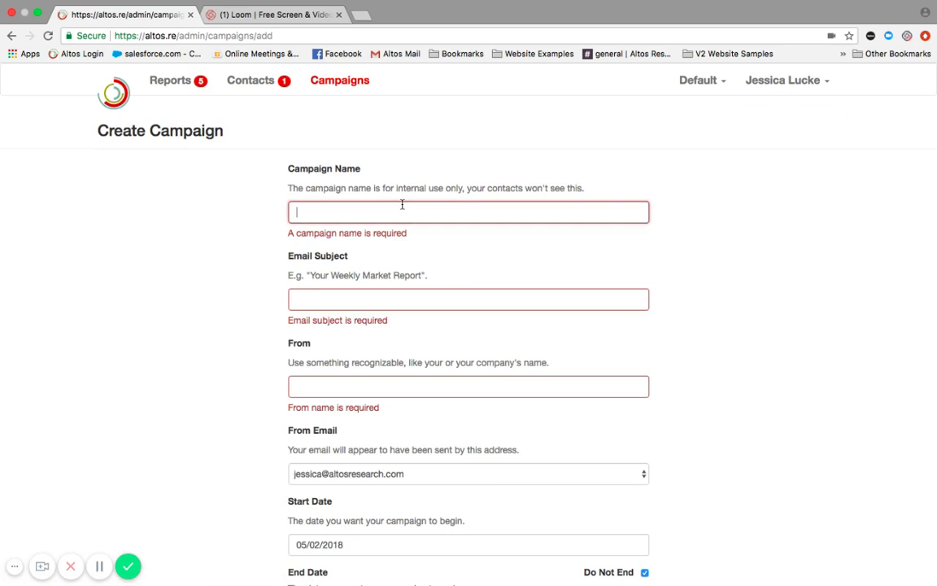
{"action": "type", "text": "Zillow Leads"}
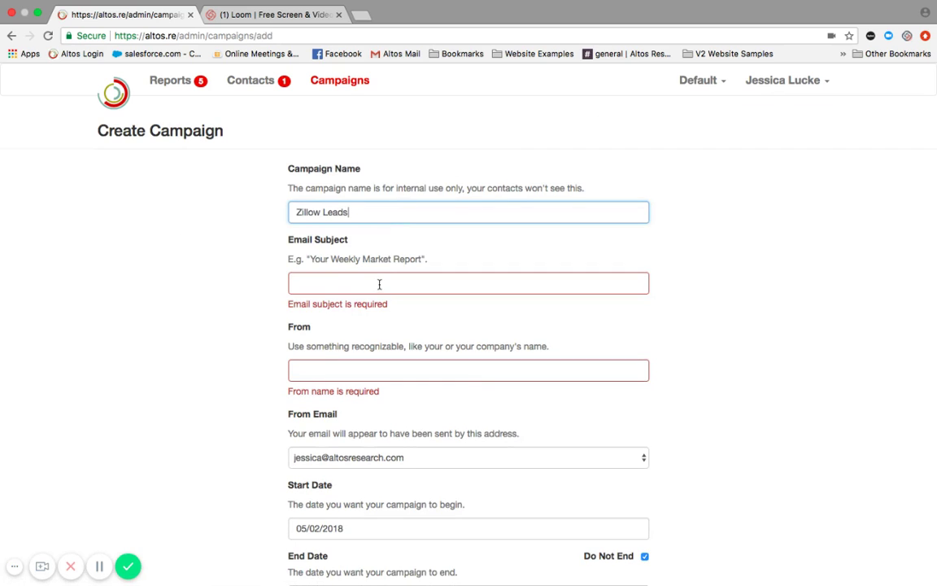
{"action": "left_click", "coordinate": [437, 285]}
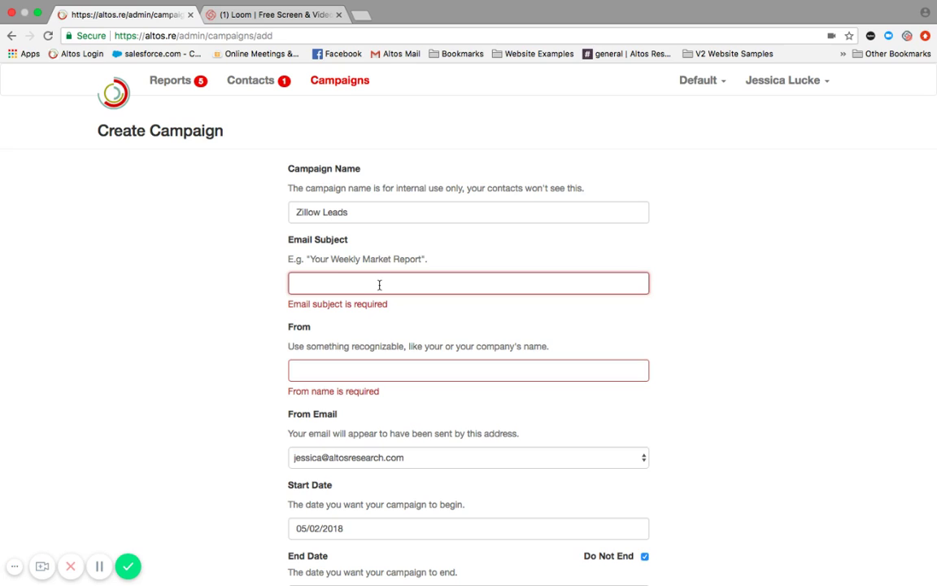
{"action": "type", "text": "How's the "}
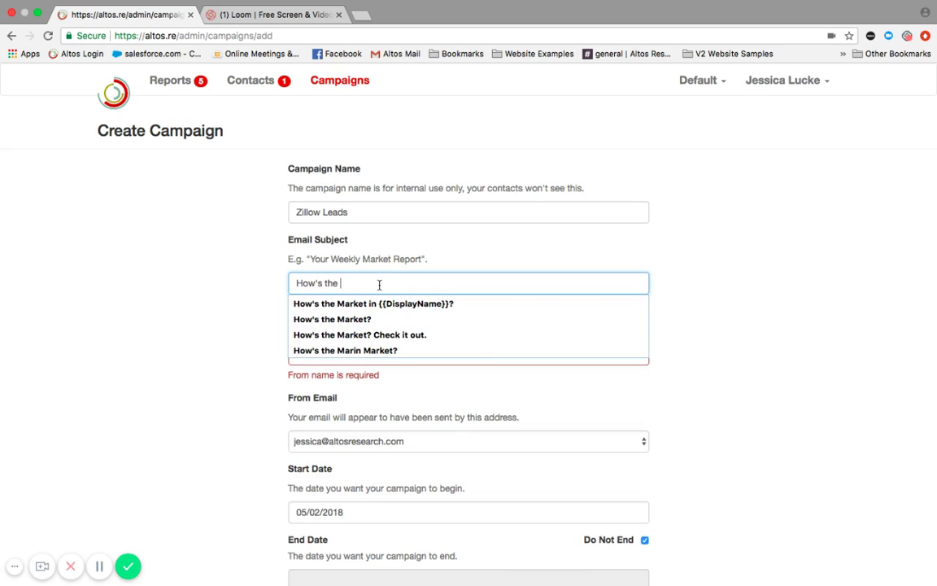
{"action": "type", "text": "Market?"}
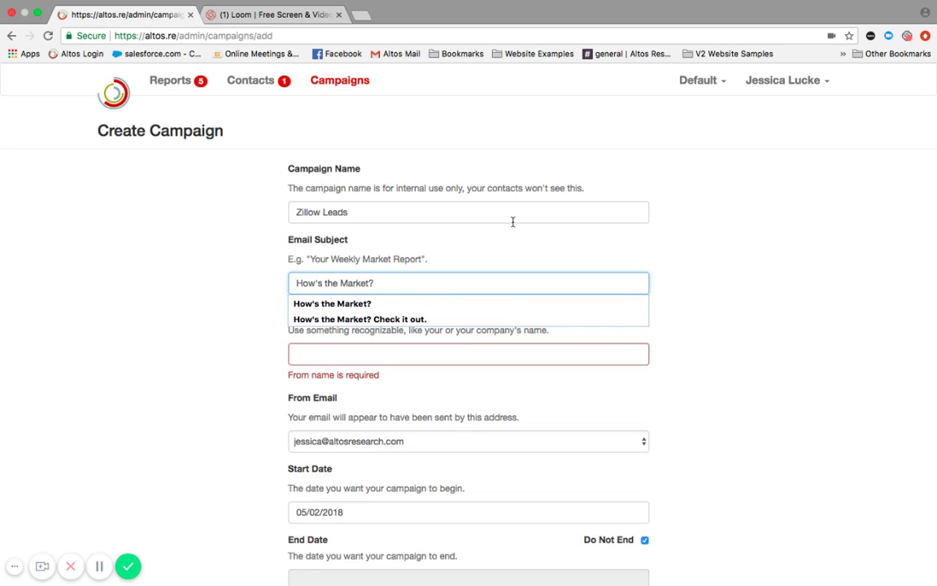
{"action": "left_click", "coordinate": [776, 259]}
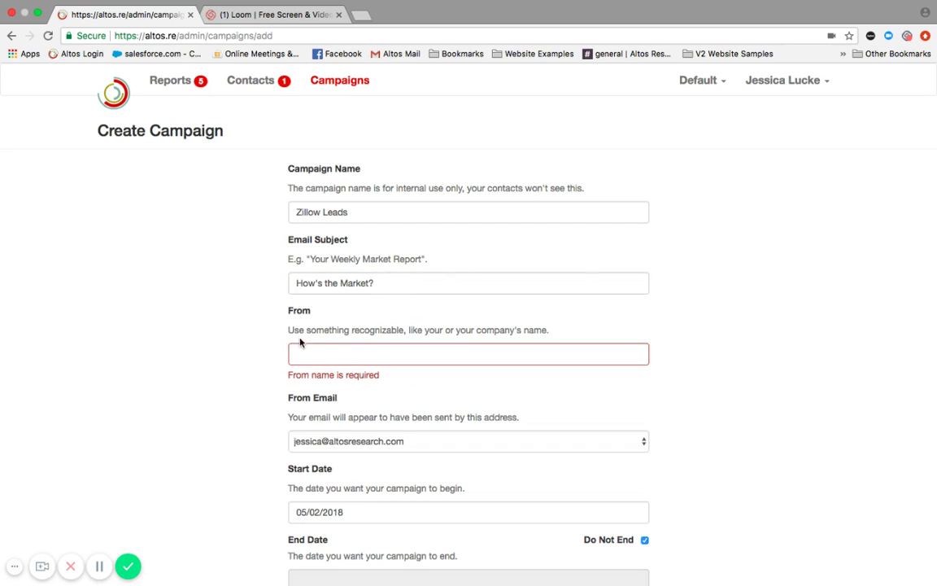
{"action": "left_click", "coordinate": [310, 354]}
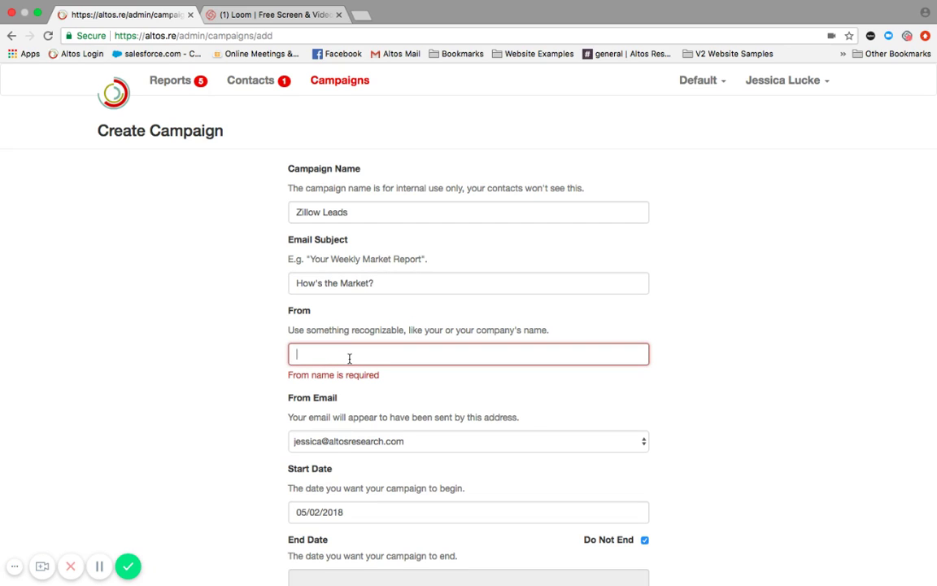
Change the new campaign's start date from 05/02/2018 to 05/10/2018
{"action": "scroll", "coordinate": [781, 370], "scroll_direction": "down", "scroll_amount": 3}
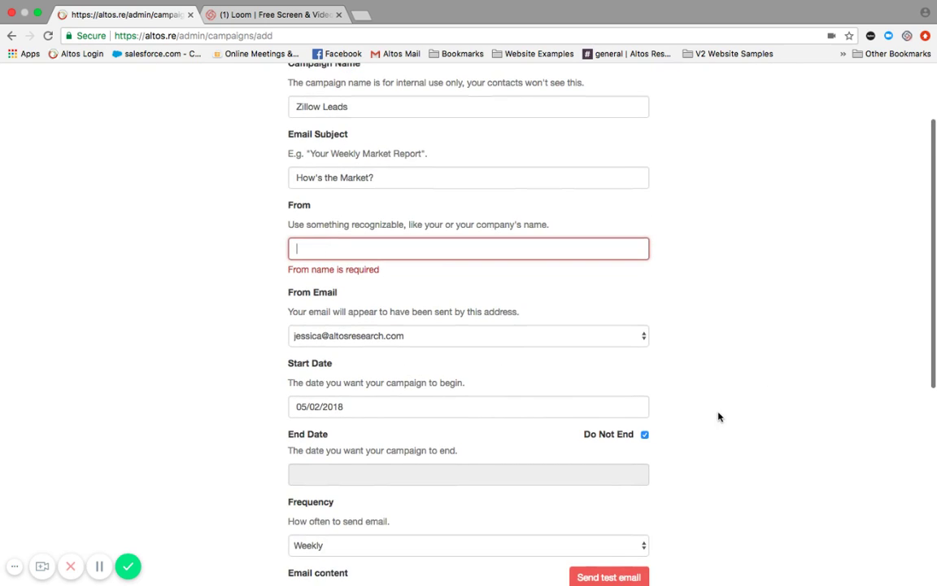
{"action": "scroll", "coordinate": [718, 417], "scroll_direction": "down", "scroll_amount": 3}
{"action": "left_click", "coordinate": [371, 248]}
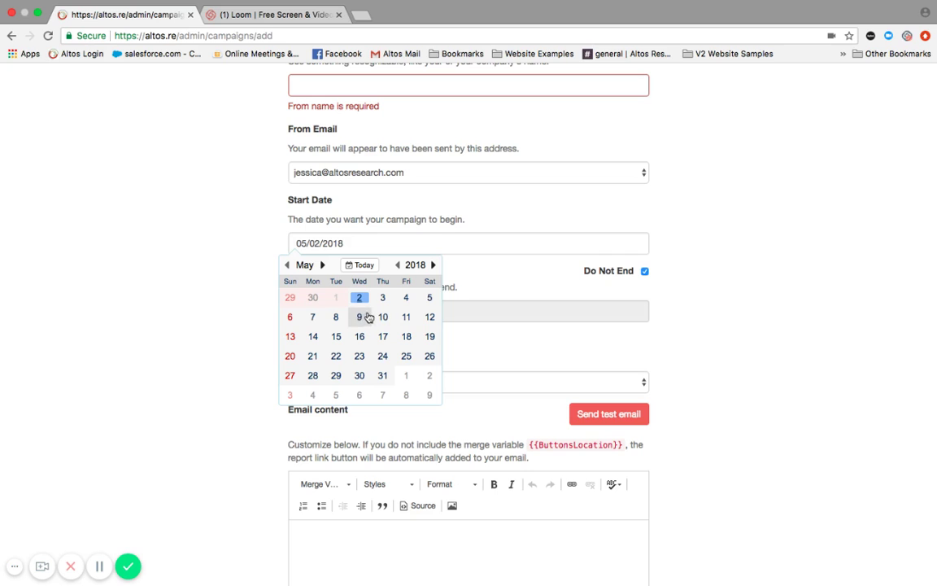
{"action": "left_click", "coordinate": [383, 316]}
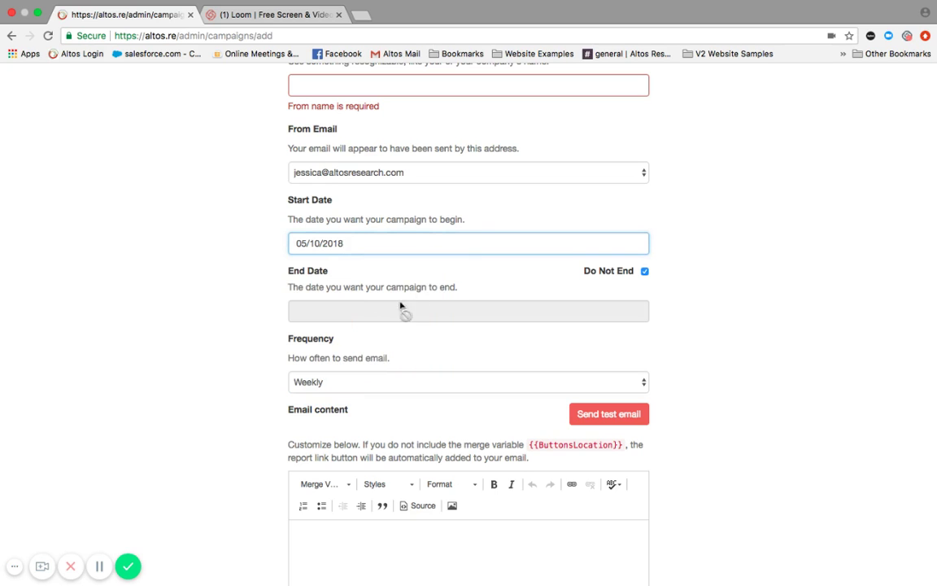
{"action": "scroll", "coordinate": [785, 376], "scroll_direction": "down", "scroll_amount": 3}
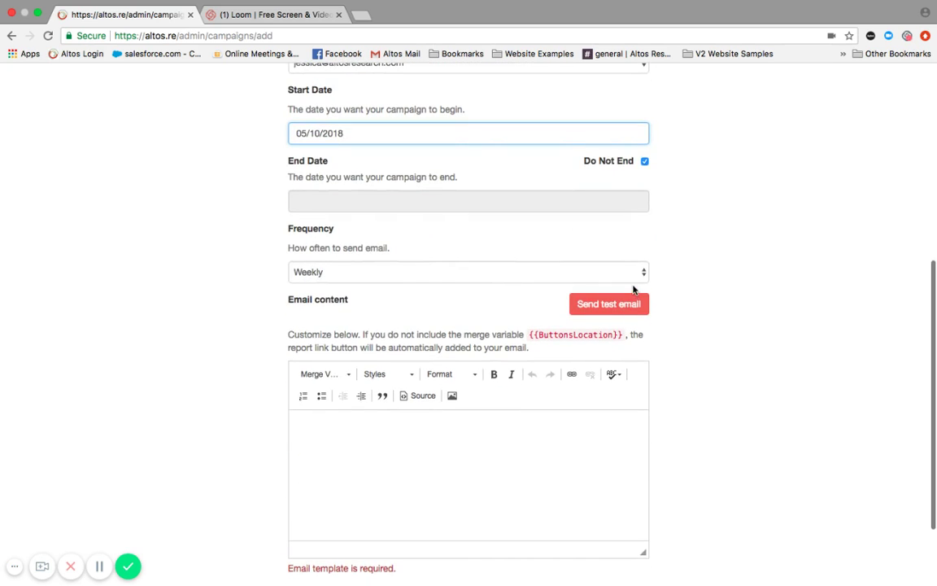
Include the default signature box and write 'Text for test' in the email body
{"action": "left_click", "coordinate": [298, 430]}
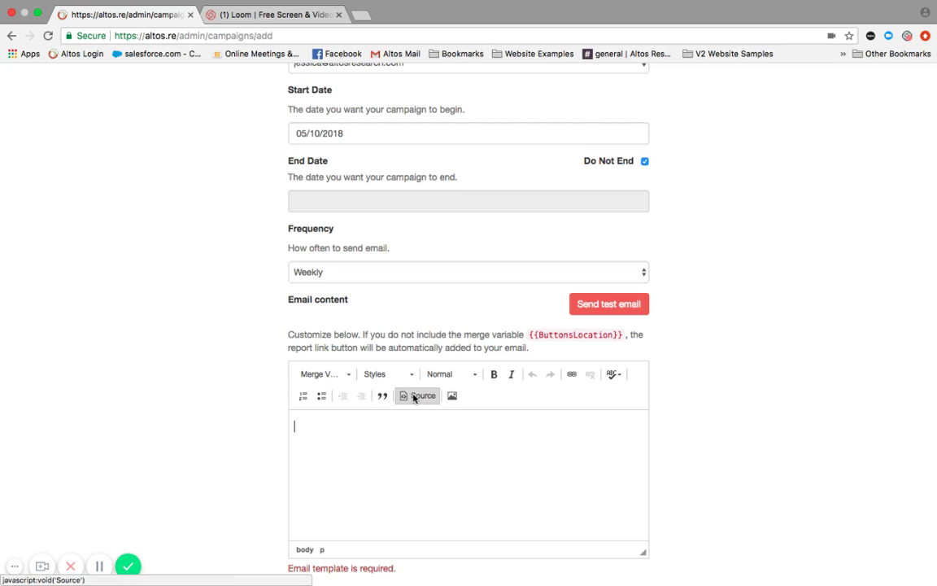
{"action": "scroll", "coordinate": [508, 448], "scroll_direction": "down", "scroll_amount": 3}
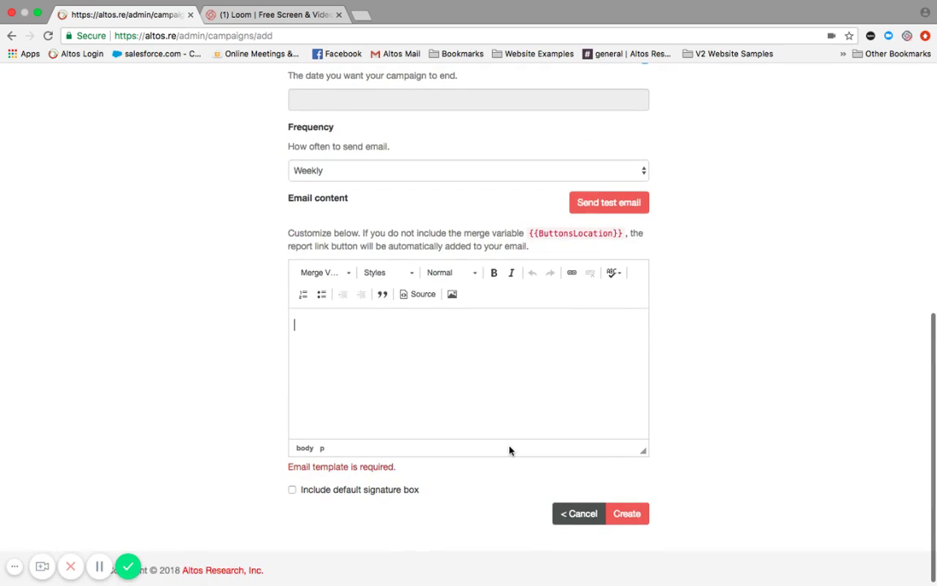
{"action": "left_click", "coordinate": [292, 484]}
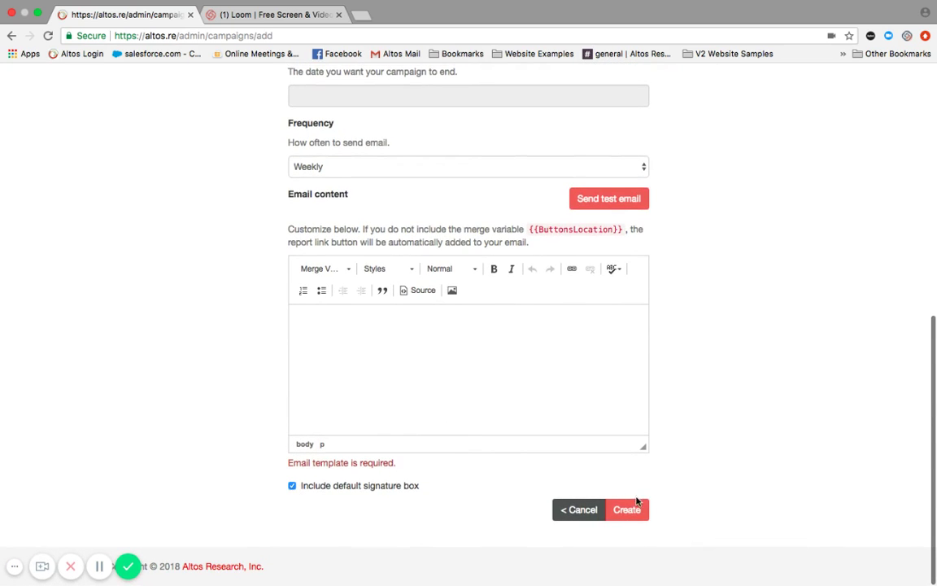
{"action": "left_click", "coordinate": [314, 330]}
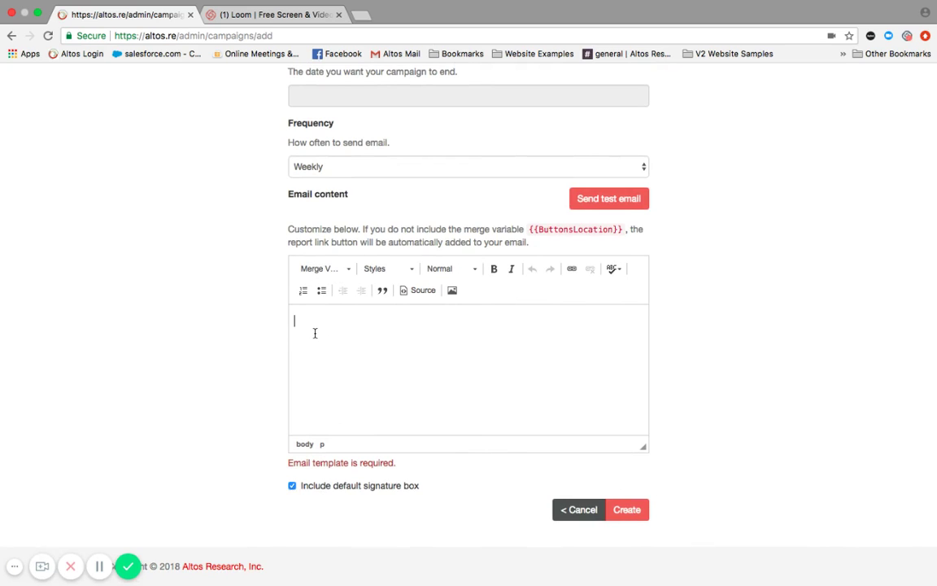
{"action": "type", "text": "Text for"}
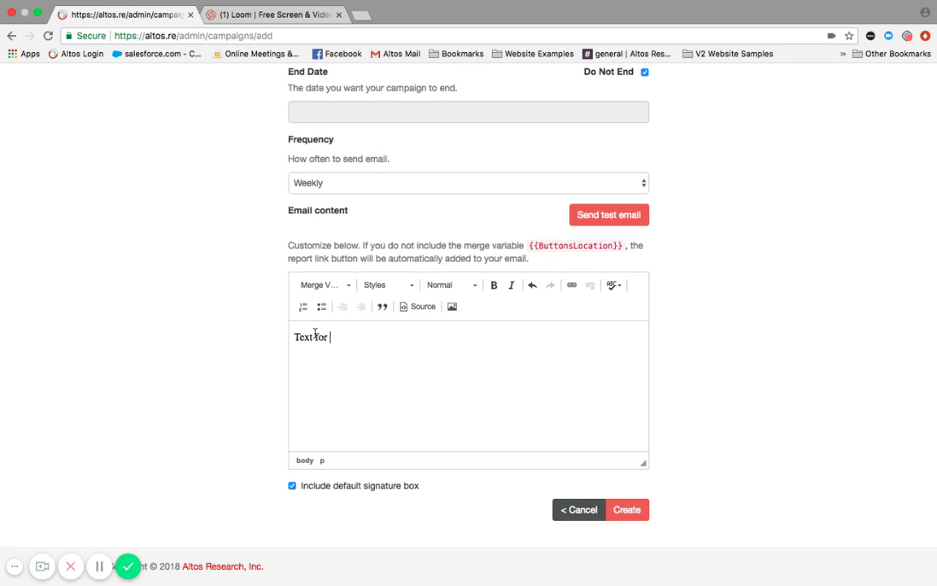
{"action": "type", "text": " test"}
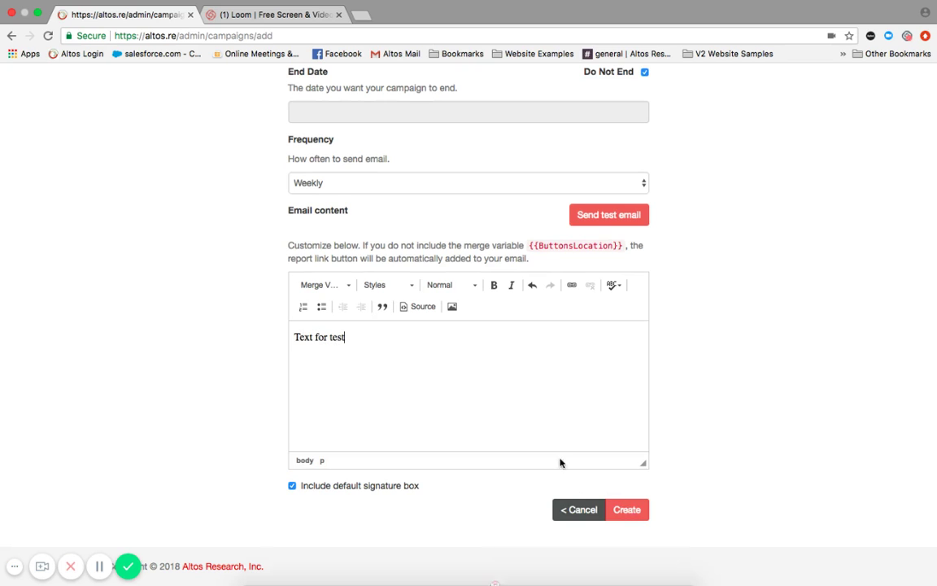
Fill the empty From field with the sender's full name
{"action": "scroll", "coordinate": [528, 400], "scroll_direction": "up", "scroll_amount": 5}
{"action": "scroll", "coordinate": [528, 402], "scroll_direction": "up", "scroll_amount": 2}
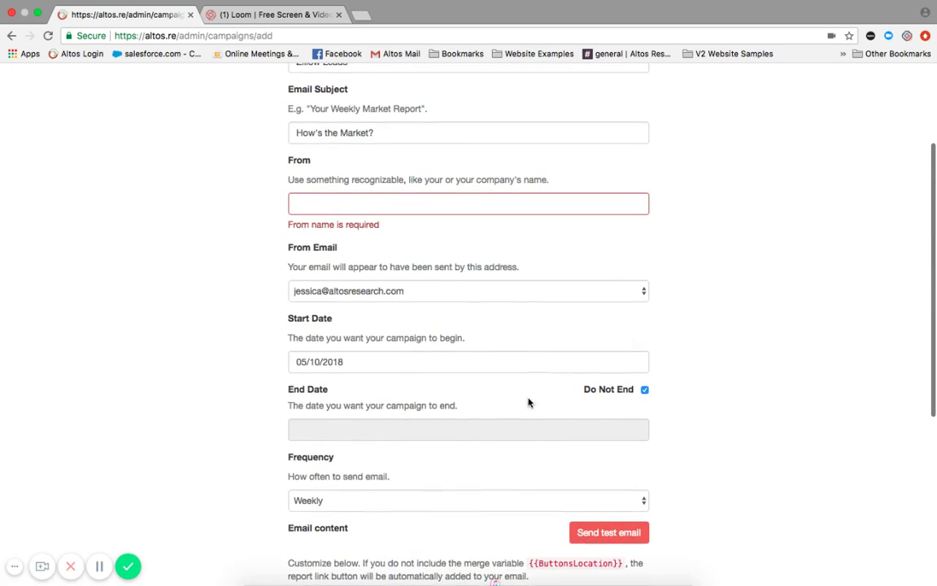
{"action": "left_click", "coordinate": [383, 208]}
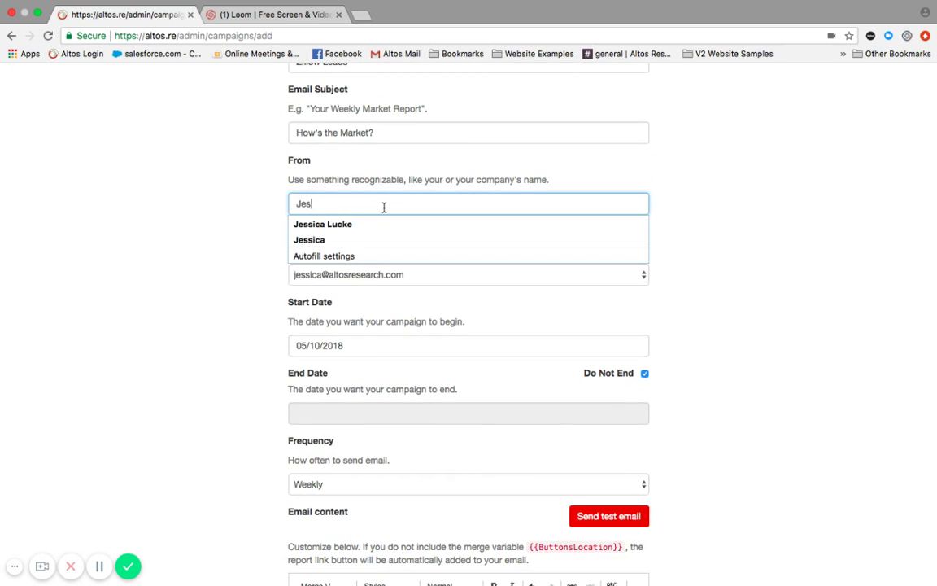
{"action": "left_click", "coordinate": [820, 318]}
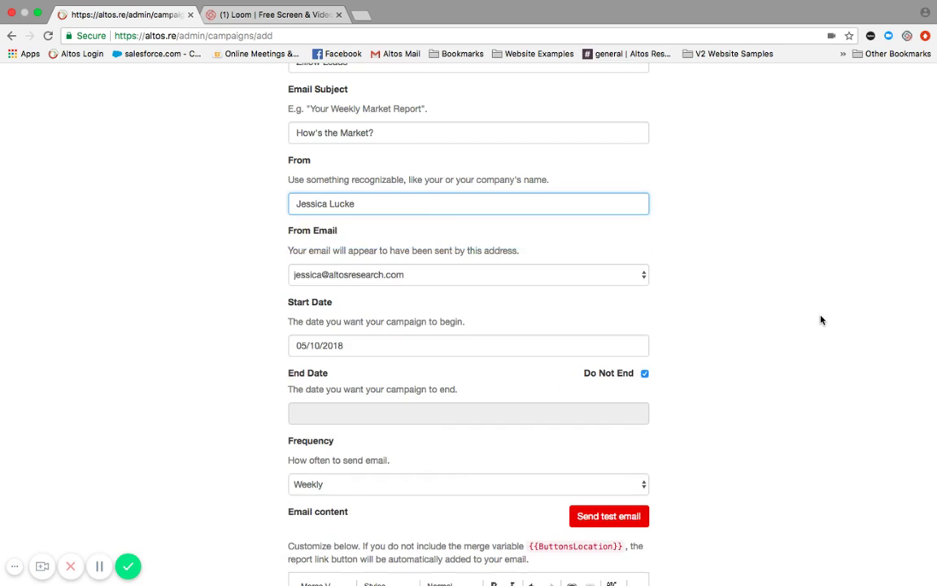
{"action": "scroll", "coordinate": [820, 318], "scroll_direction": "down", "scroll_amount": 7}
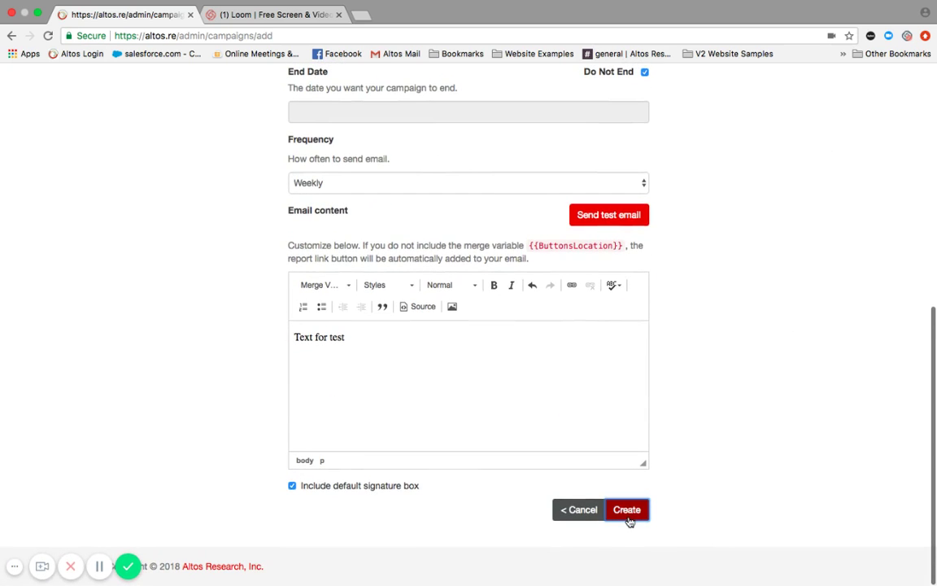
Create the Zillow Leads campaign so it tops the Campaigns list, scheduled every Thursday
{"action": "left_click", "coordinate": [628, 512]}
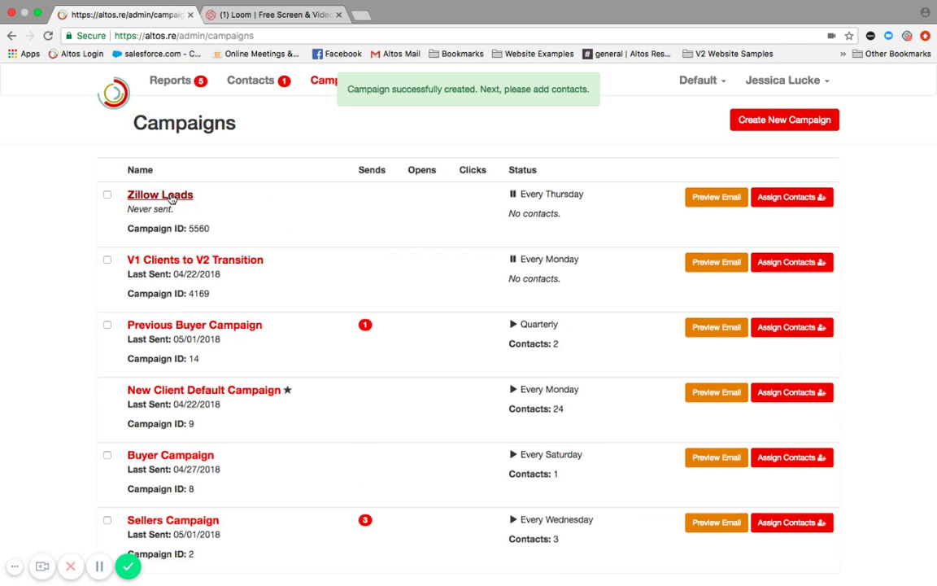